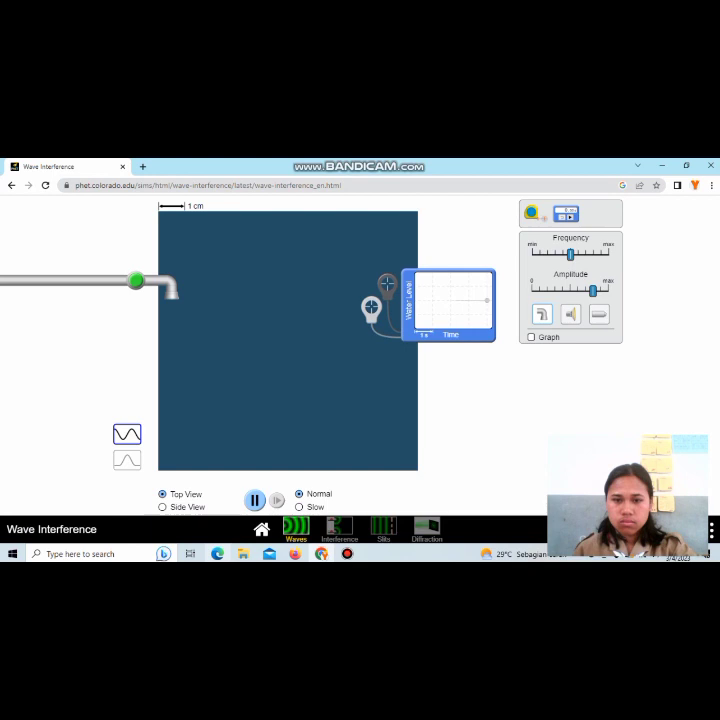
Step: Place the light probe beneath the faucet outlet and the dark probe in the upper middle of the water, and show the graph
{"action": "left_click_drag", "start_coordinate": [371, 308], "coordinate": [178, 311]}
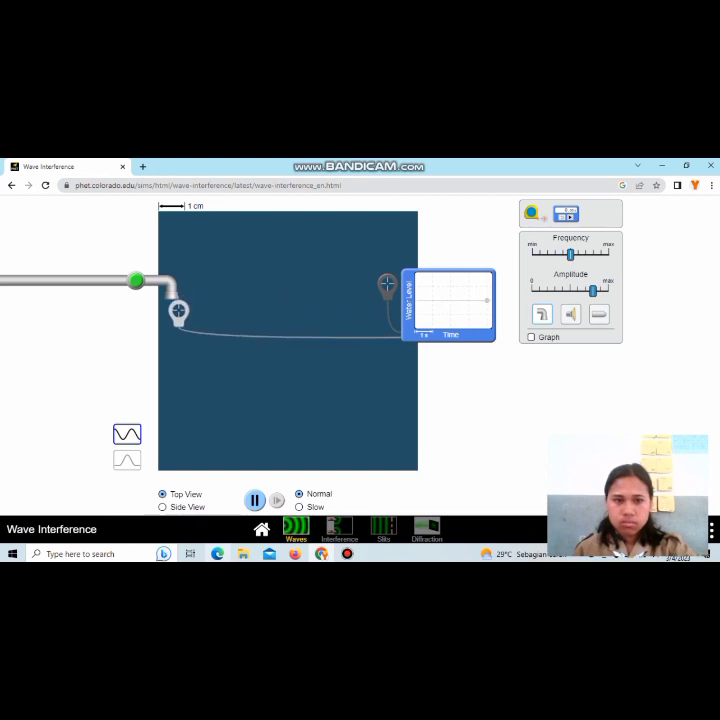
{"action": "left_click_drag", "start_coordinate": [387, 284], "coordinate": [307, 259]}
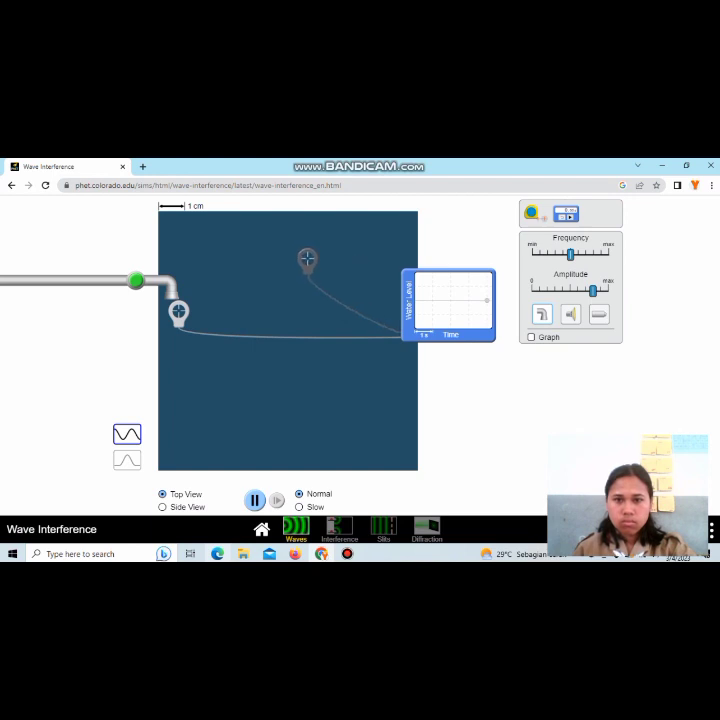
{"action": "left_click", "coordinate": [531, 337]}
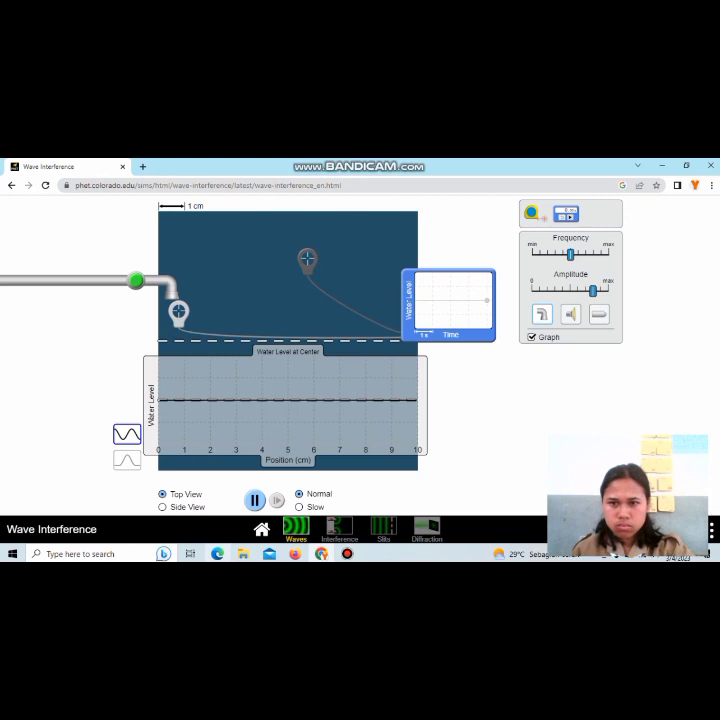
Step: Set the amplitude to about mid-scale and the frequency to minimum, and start the water waves
{"action": "left_click_drag", "start_coordinate": [593, 290], "coordinate": [574, 290]}
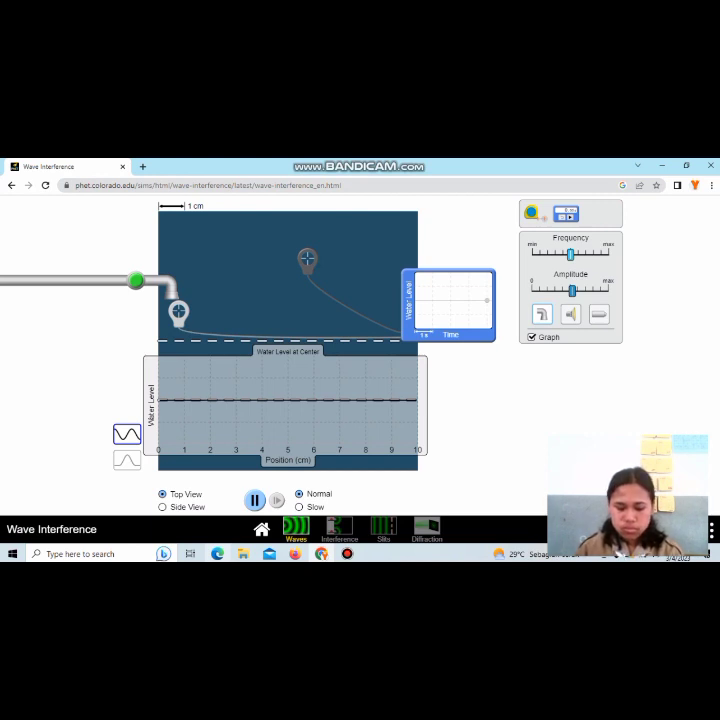
{"action": "left_click_drag", "start_coordinate": [570, 254], "coordinate": [532, 254]}
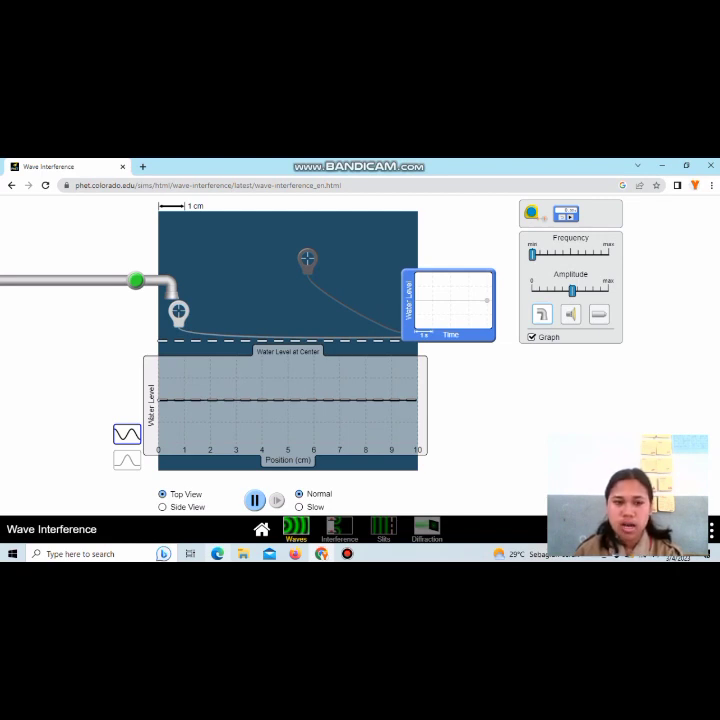
{"action": "left_click", "coordinate": [136, 280]}
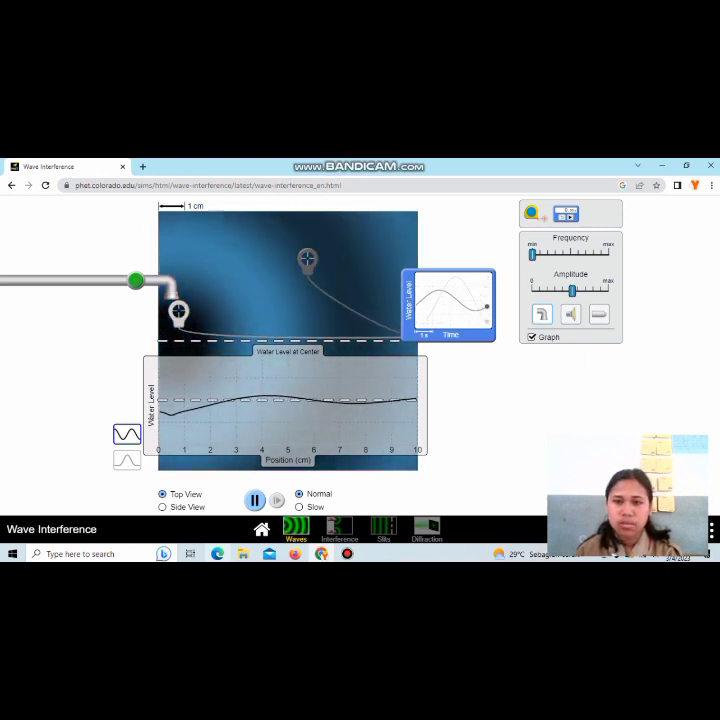
Step: Vary the water waves from maximum frequency and zero amplitude to roughly mid-scale frequency and amplitude
{"action": "left_click_drag", "start_coordinate": [533, 254], "coordinate": [609, 254]}
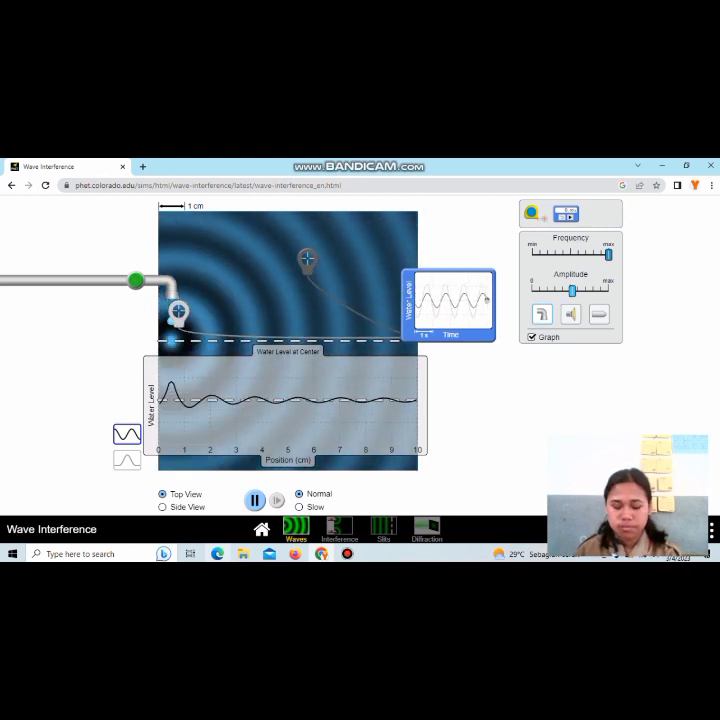
{"action": "key", "text": "Home"}
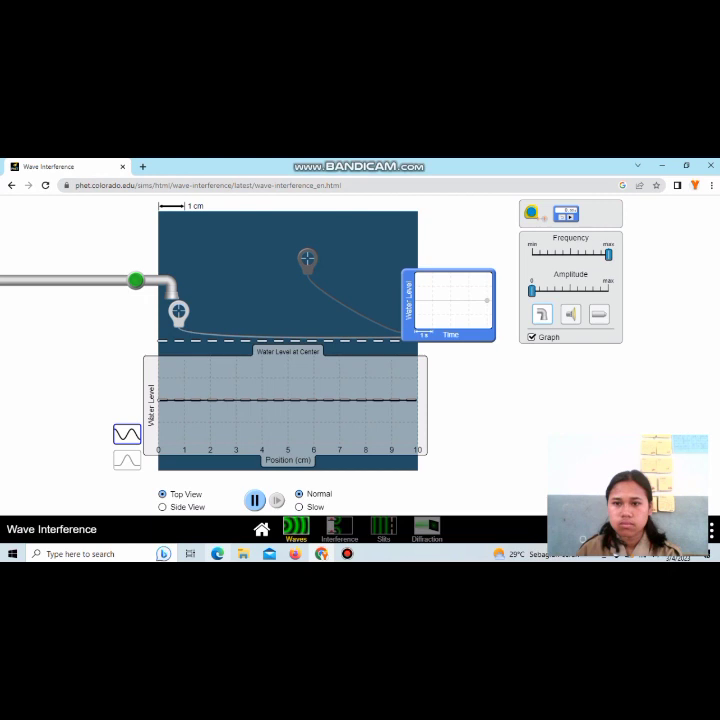
{"action": "left_click_drag", "start_coordinate": [608, 254], "coordinate": [576, 254]}
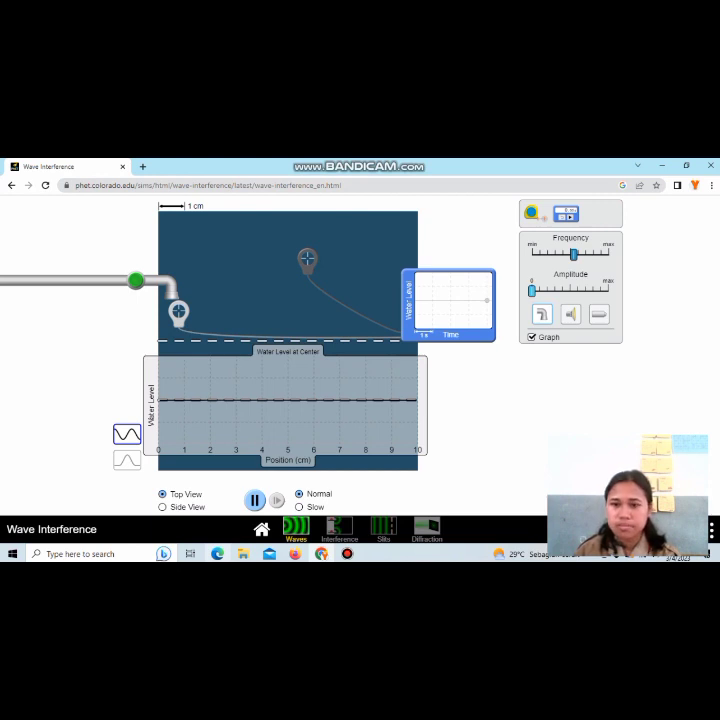
{"action": "left_click_drag", "start_coordinate": [532, 290], "coordinate": [567, 290]}
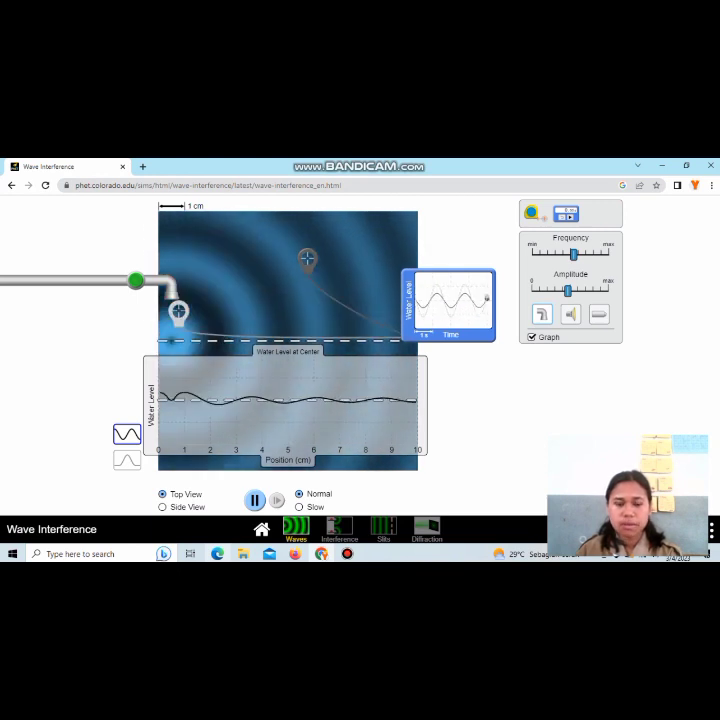
Step: Switch to sound waves with the frequency at maximum and Play Tone enabled
{"action": "left_click", "coordinate": [566, 213]}
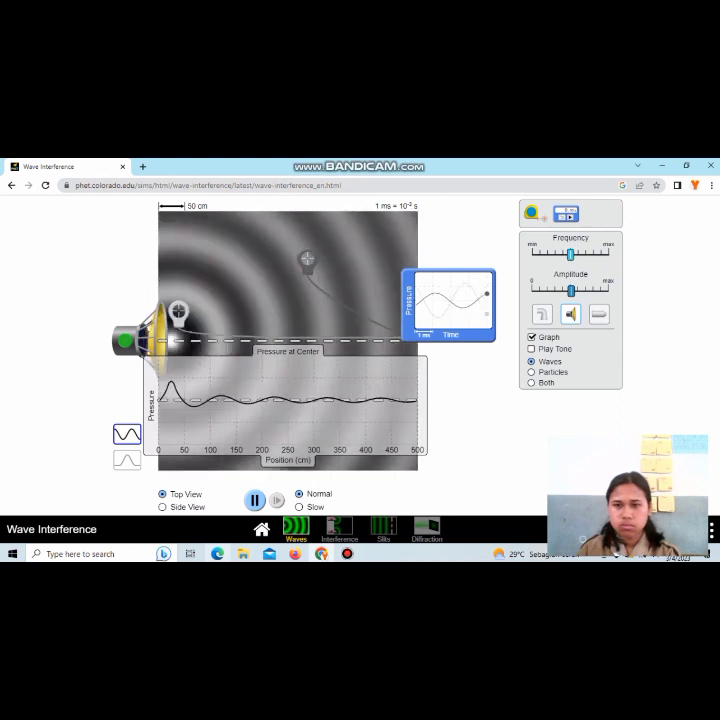
{"action": "key", "text": "Right"}
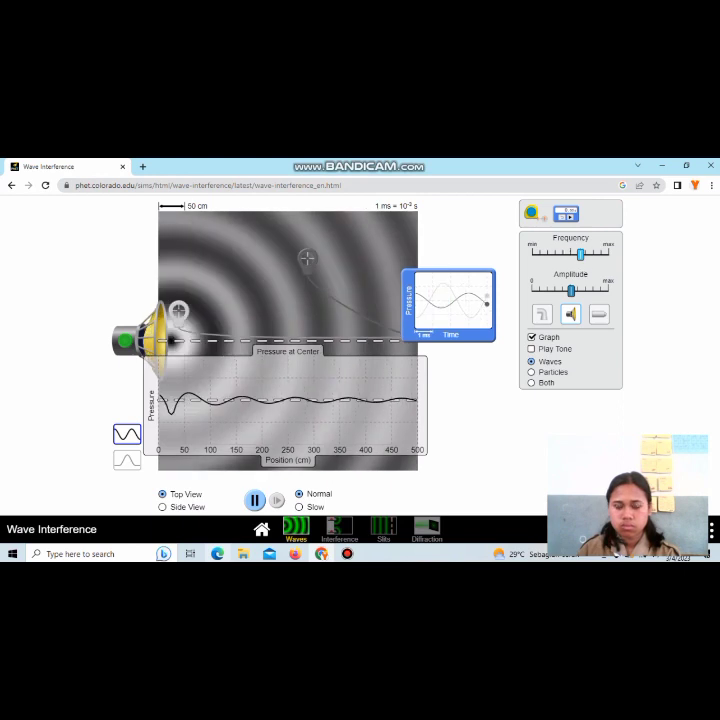
{"action": "key", "text": "End"}
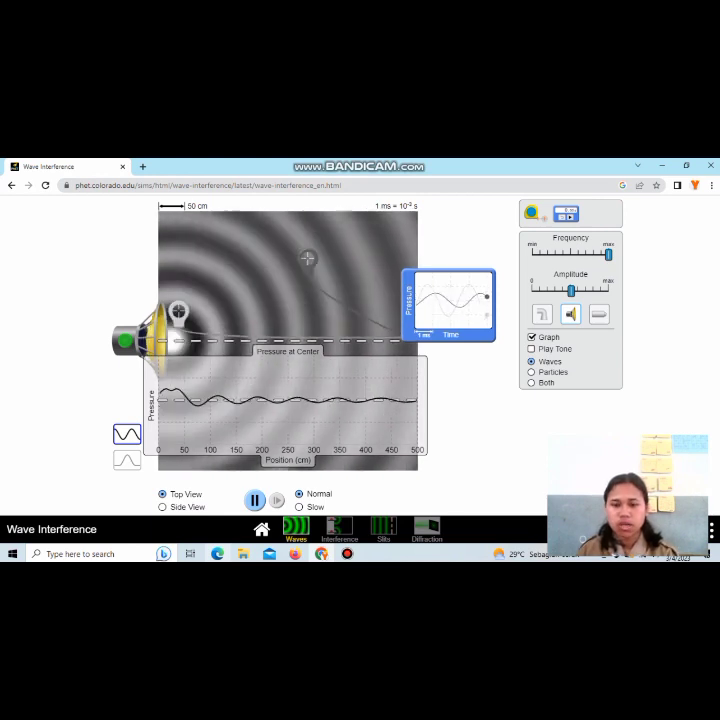
{"action": "left_click", "coordinate": [531, 348]}
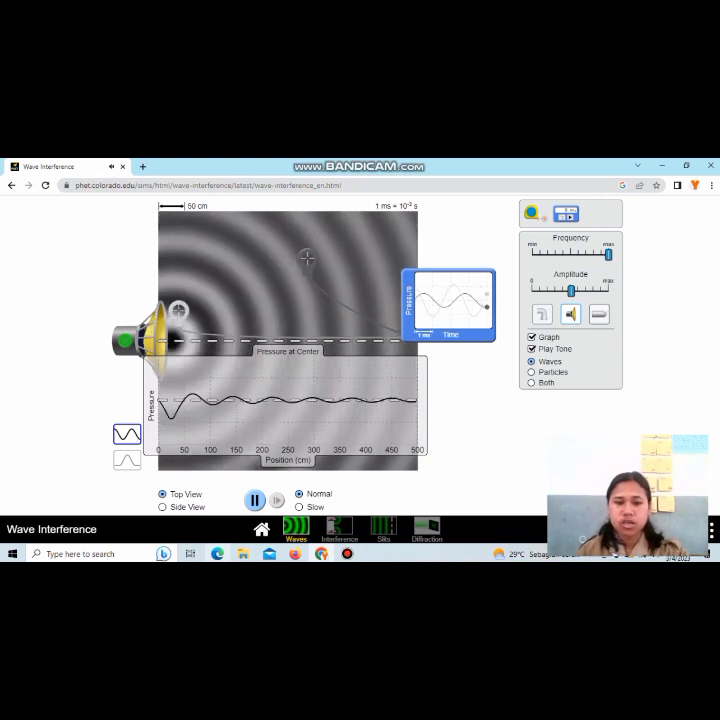
Step: Switch to light waves with mid-scale amplitude, turn on the light source, and show the screen
{"action": "left_click", "coordinate": [599, 314]}
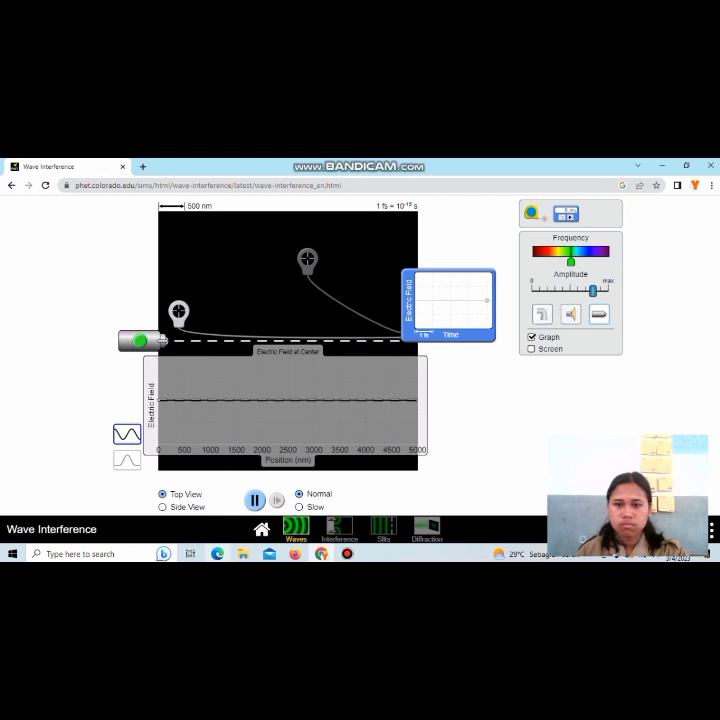
{"action": "left_click_drag", "start_coordinate": [593, 290], "coordinate": [571, 290]}
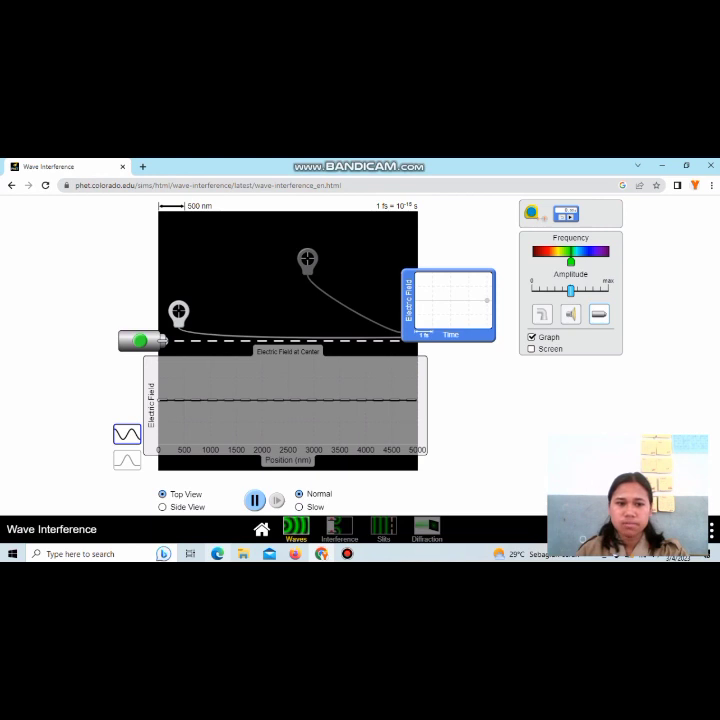
{"action": "left_click", "coordinate": [140, 340]}
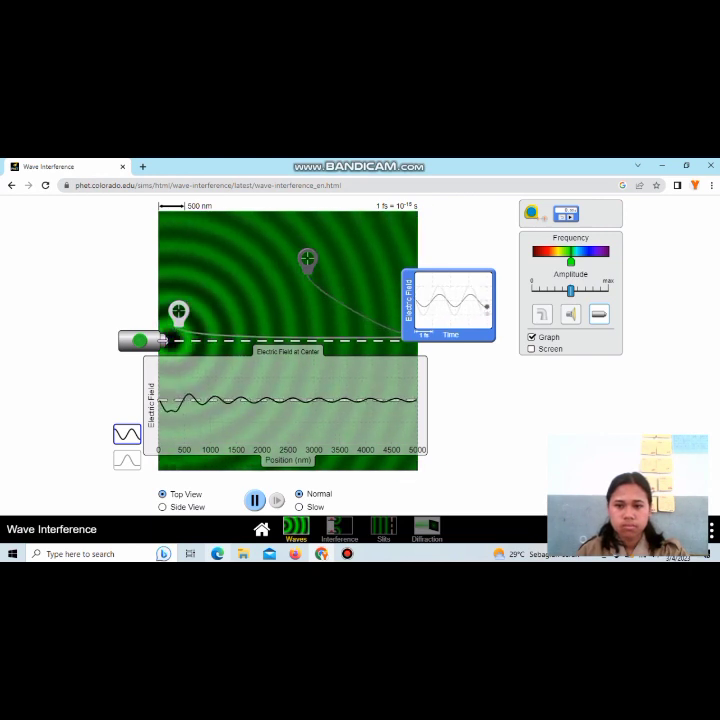
{"action": "left_click", "coordinate": [531, 349]}
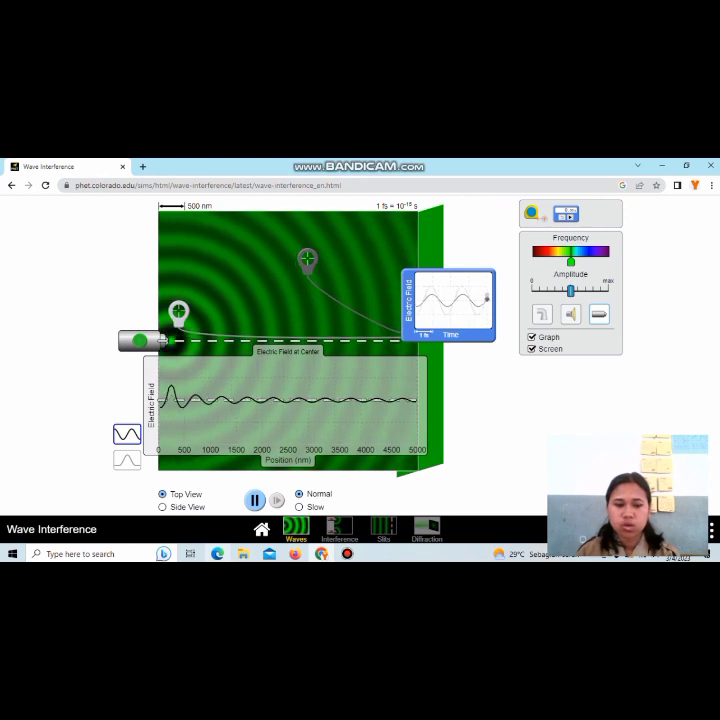
Step: Change the light wave simulation to Side View at Slow speed with single-pulse emission
{"action": "left_click", "coordinate": [162, 507]}
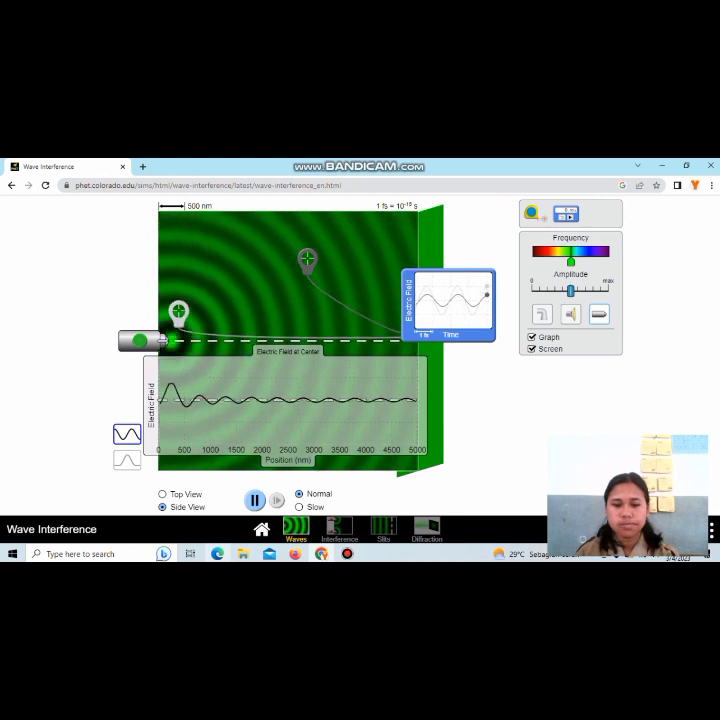
{"action": "left_click", "coordinate": [299, 507]}
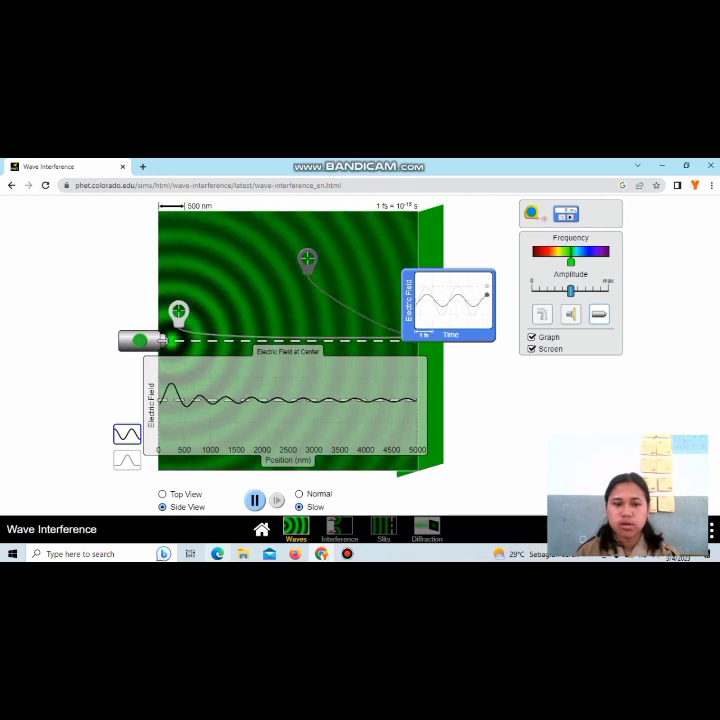
{"action": "left_click", "coordinate": [127, 460]}
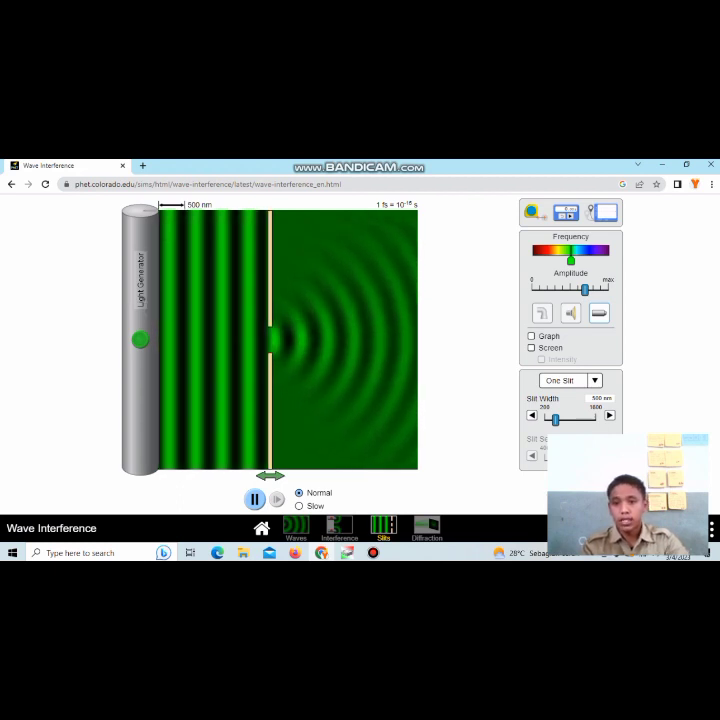
Step: Add the wave meter to the one-slit setup, with the light probe near the generator and the dark probe high behind the barrier
{"action": "mouse_move", "coordinate": [604, 211]}
{"action": "left_mouse_down"}
{"action": "mouse_move", "coordinate": [598, 228]}
{"action": "mouse_move", "coordinate": [514, 304]}
{"action": "mouse_move", "coordinate": [443, 343]}
{"action": "left_mouse_up"}
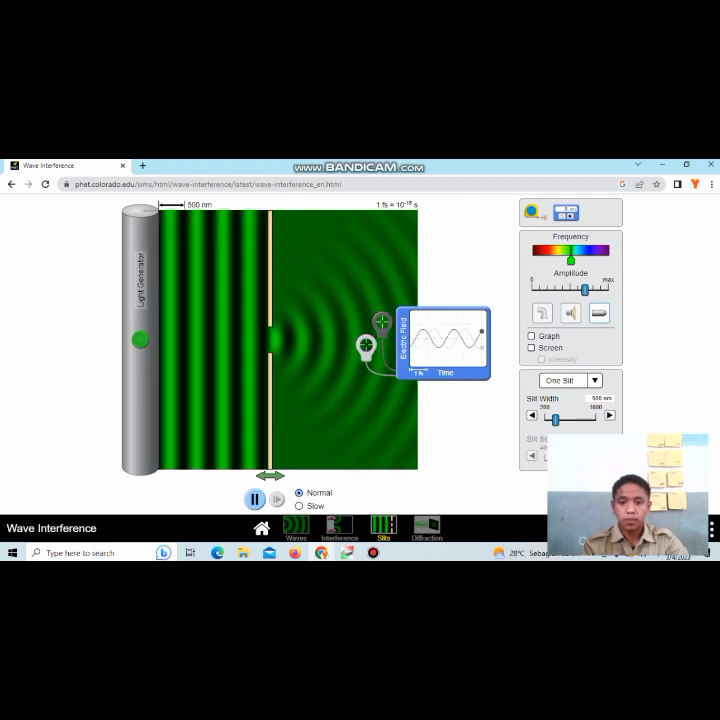
{"action": "left_click_drag", "start_coordinate": [366, 346], "coordinate": [178, 342]}
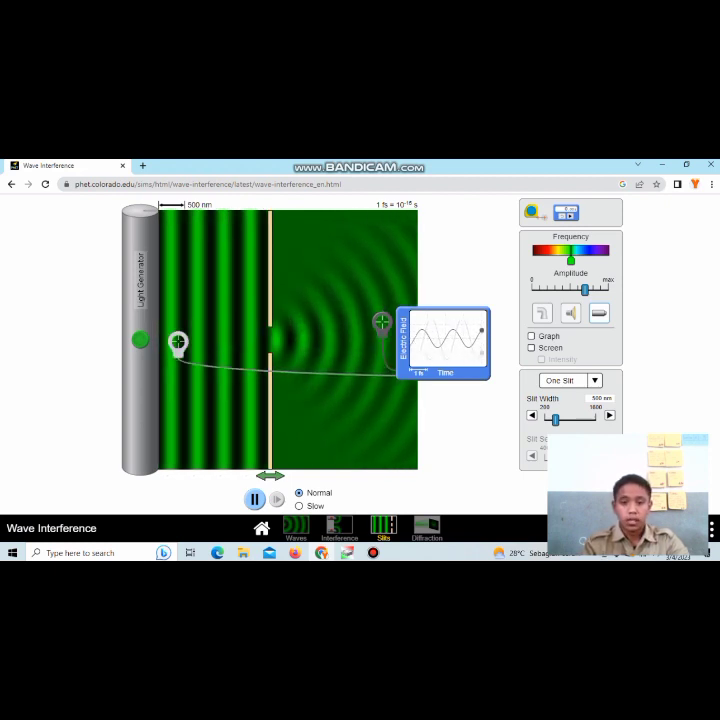
{"action": "left_click_drag", "start_coordinate": [382, 322], "coordinate": [373, 333]}
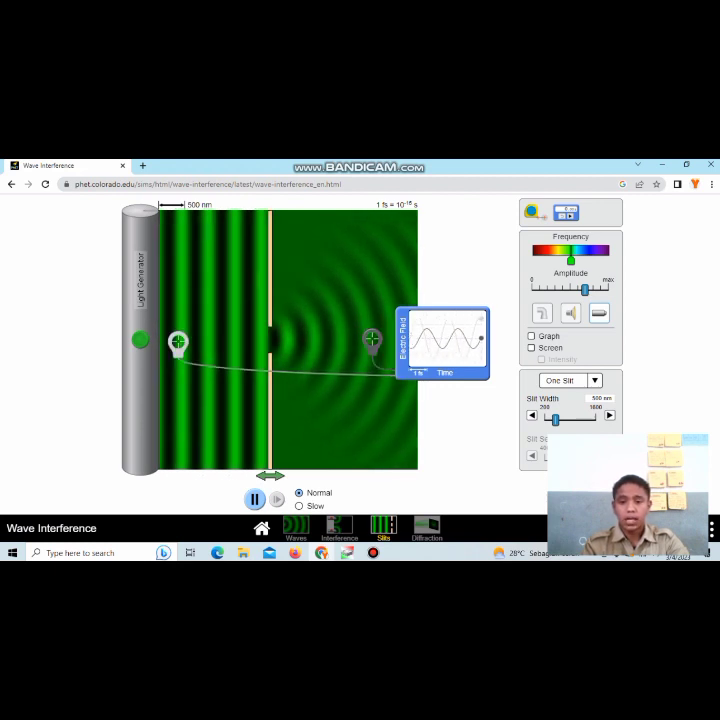
{"action": "mouse_move", "coordinate": [372, 341]}
{"action": "left_mouse_down"}
{"action": "mouse_move", "coordinate": [299, 259]}
{"action": "mouse_move", "coordinate": [296, 239]}
{"action": "left_mouse_up"}
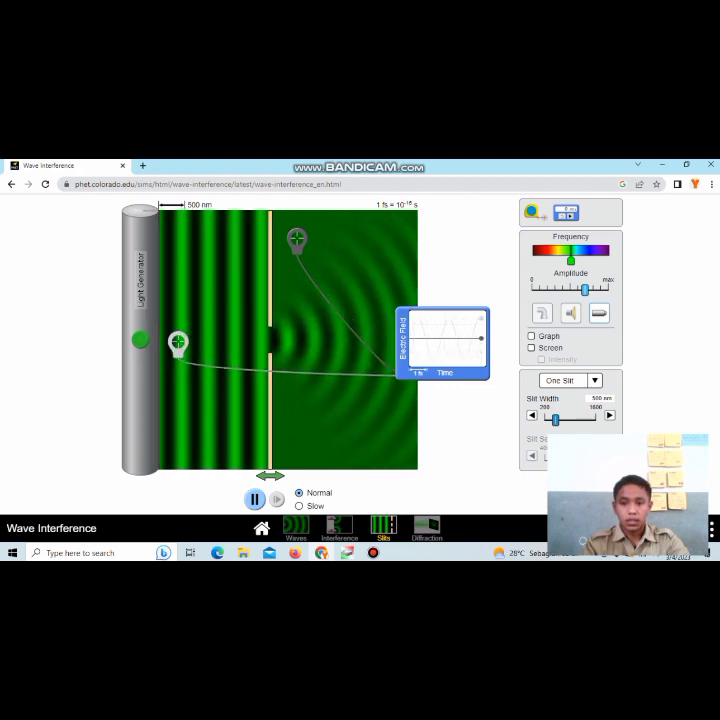
Step: Set the light amplitude to maximum and move the dark probe to just behind the slit opening
{"action": "key", "text": "Right"}
{"action": "key", "text": "Right"}
{"action": "key", "text": "Right"}
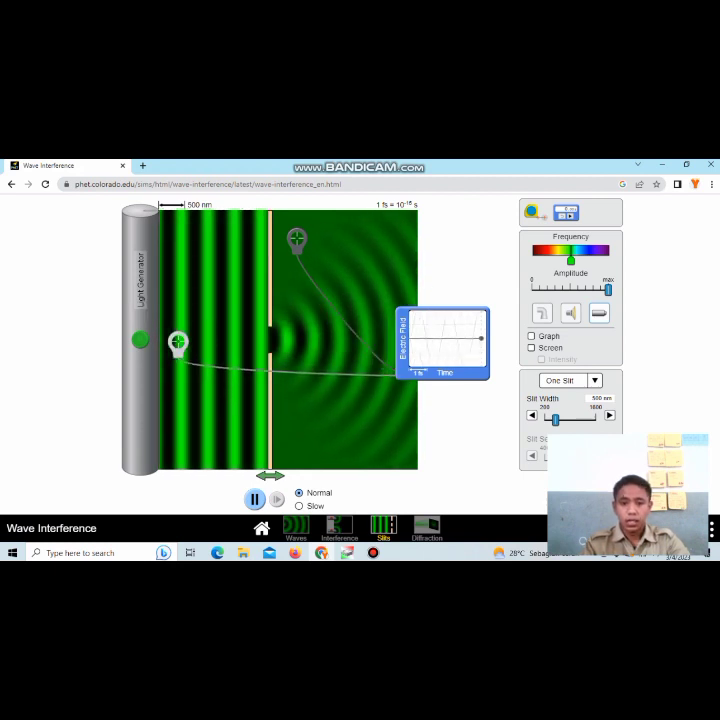
{"action": "left_click_drag", "start_coordinate": [297, 238], "coordinate": [302, 240]}
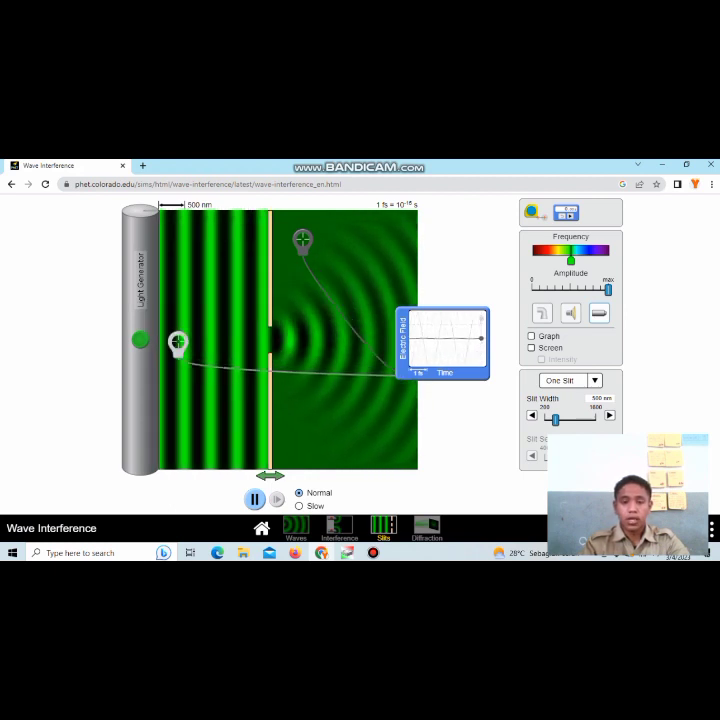
{"action": "left_click_drag", "start_coordinate": [302, 240], "coordinate": [310, 337]}
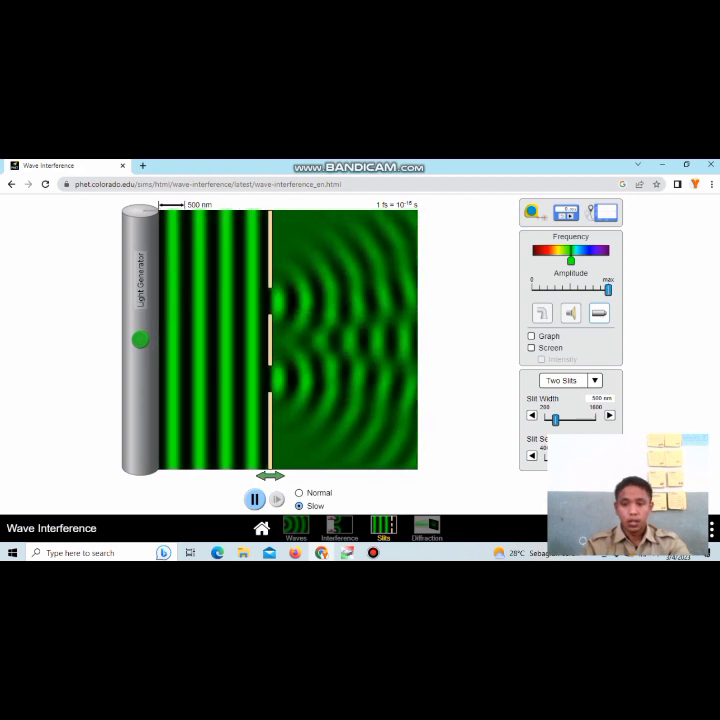
Step: Add the wave meter to the two-slit setup, with the light probe before the barrier and the dark probe in the interference pattern
{"action": "left_click_drag", "start_coordinate": [604, 212], "coordinate": [483, 357]}
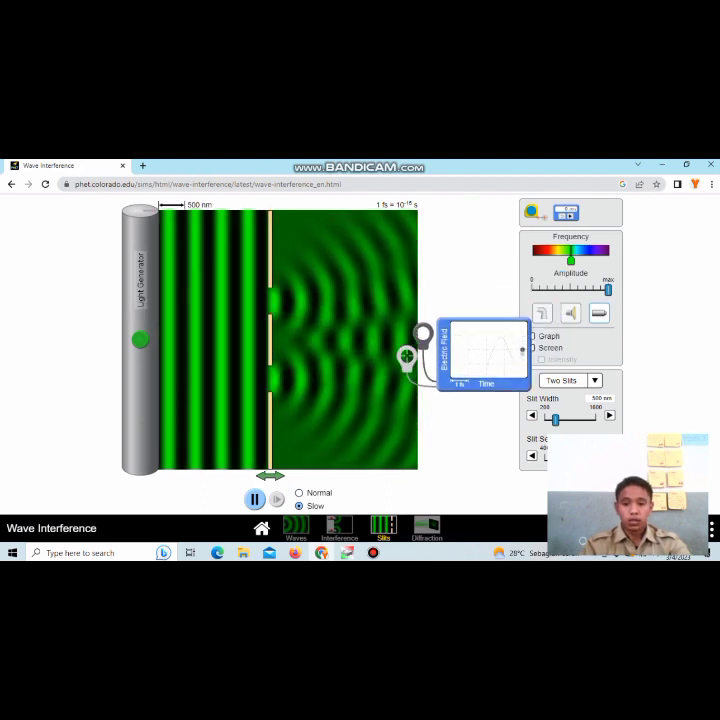
{"action": "mouse_move", "coordinate": [407, 357]}
{"action": "left_mouse_down"}
{"action": "mouse_move", "coordinate": [374, 347]}
{"action": "mouse_move", "coordinate": [347, 315]}
{"action": "mouse_move", "coordinate": [355, 334]}
{"action": "mouse_move", "coordinate": [240, 365]}
{"action": "mouse_move", "coordinate": [203, 351]}
{"action": "mouse_move", "coordinate": [191, 335]}
{"action": "left_mouse_up"}
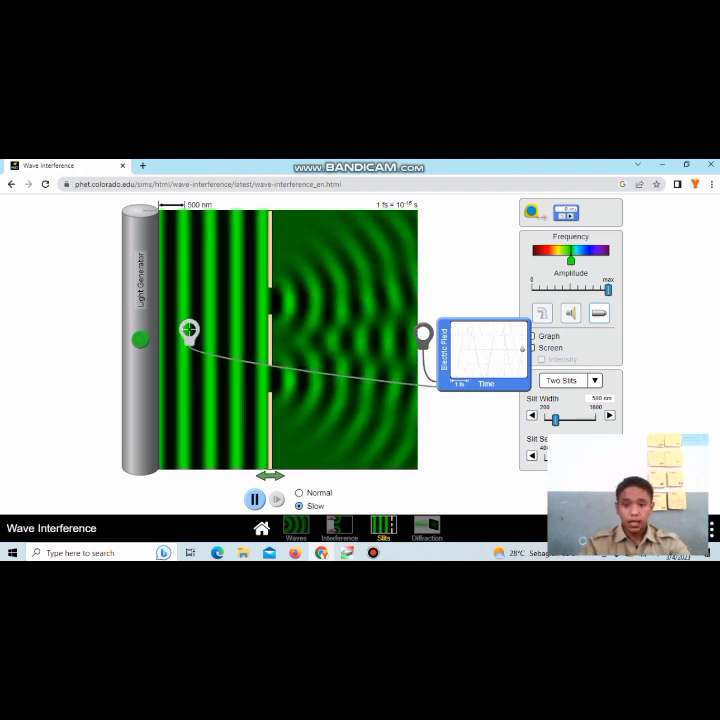
{"action": "left_click_drag", "start_coordinate": [424, 333], "coordinate": [409, 333]}
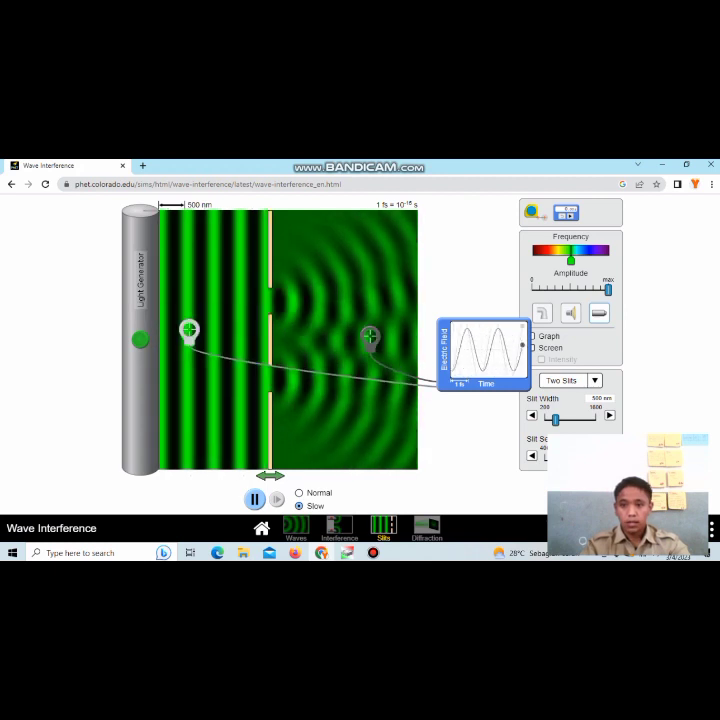
Step: Vary the two-slit light amplitude by lowering it to just below mid-scale and raising it again in small increments
{"action": "left_click_drag", "start_coordinate": [608, 289], "coordinate": [564, 289]}
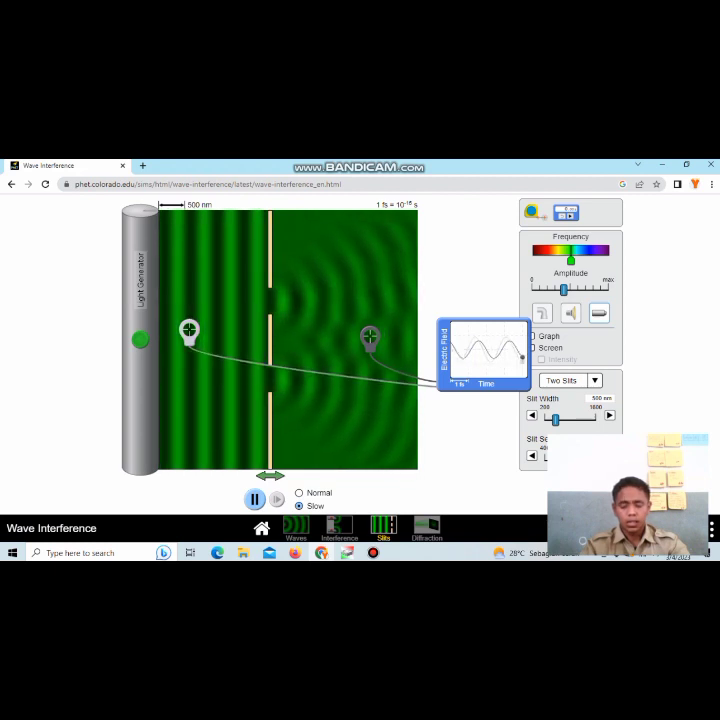
{"action": "key", "text": "Right"}
{"action": "key", "text": "Right"}
{"action": "key", "text": "Right"}
{"action": "key", "text": "Right"}
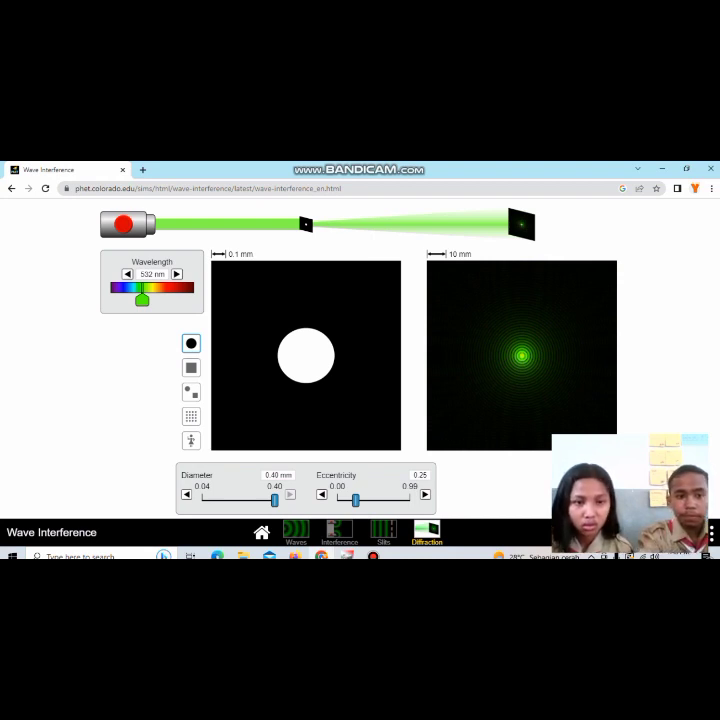
Step: Set the diffraction laser's wavelength to 543 nm and the circular aperture's diameter to 0.16 mm
{"action": "mouse_move", "coordinate": [142, 298]}
{"action": "left_mouse_down"}
{"action": "mouse_move", "coordinate": [172, 298]}
{"action": "mouse_move", "coordinate": [144, 298]}
{"action": "left_mouse_up"}
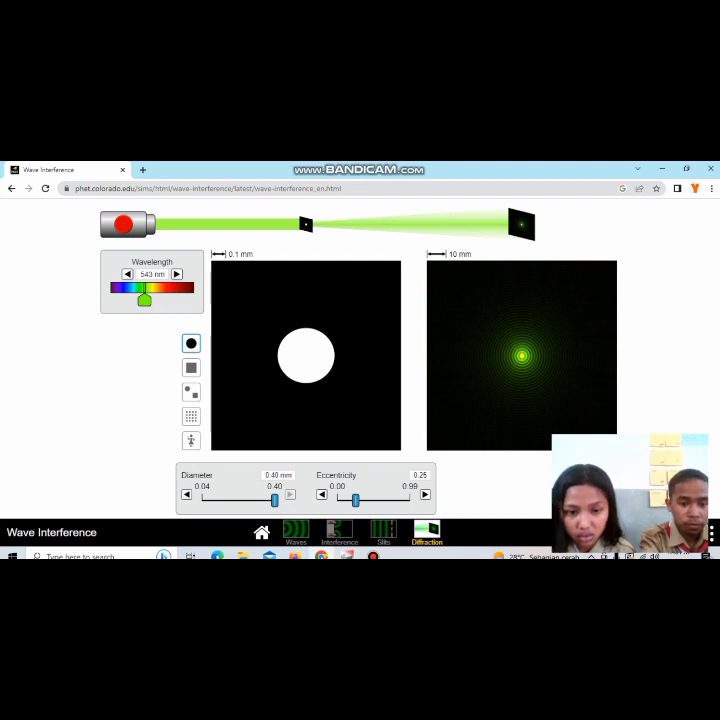
{"action": "left_click_drag", "start_coordinate": [275, 499], "coordinate": [226, 499]}
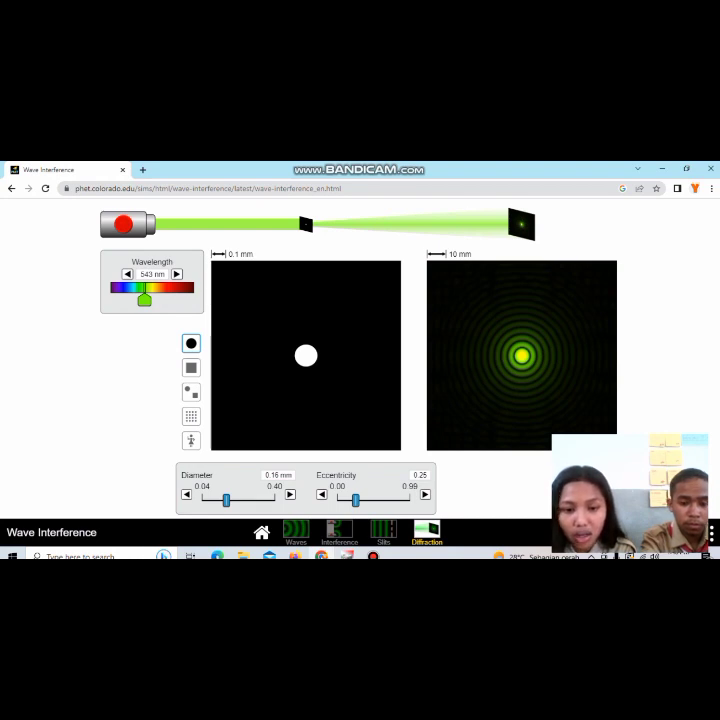
Step: Set the circular aperture's eccentricity to 0.85 and vary its diameter, first to 0.34 mm and finally to 0.26 mm
{"action": "left_click_drag", "start_coordinate": [355, 499], "coordinate": [400, 499]}
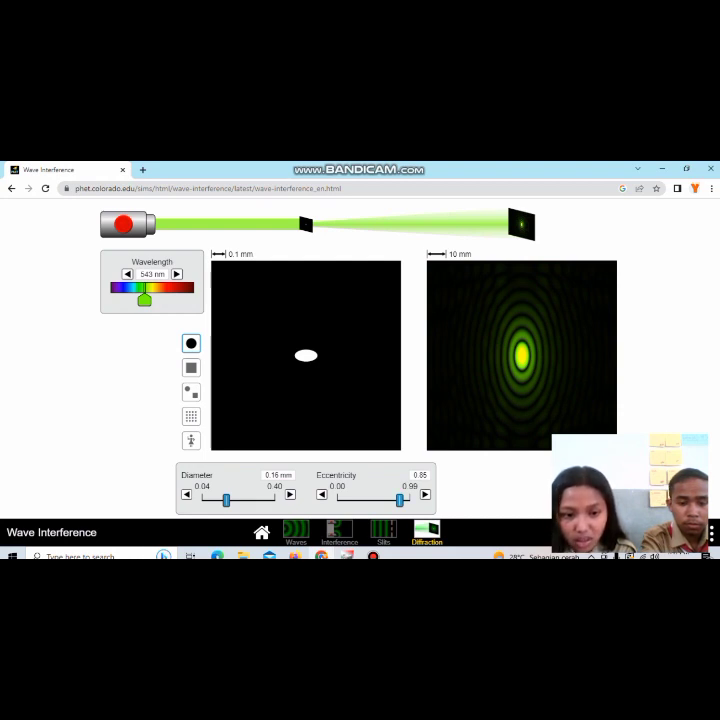
{"action": "left_click_drag", "start_coordinate": [226, 500], "coordinate": [262, 500]}
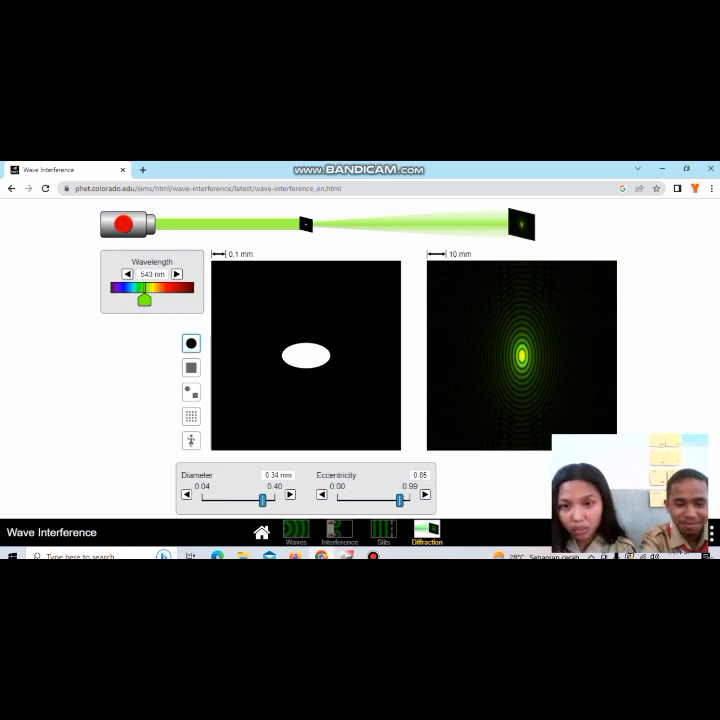
{"action": "left_click_drag", "start_coordinate": [262, 499], "coordinate": [246, 499]}
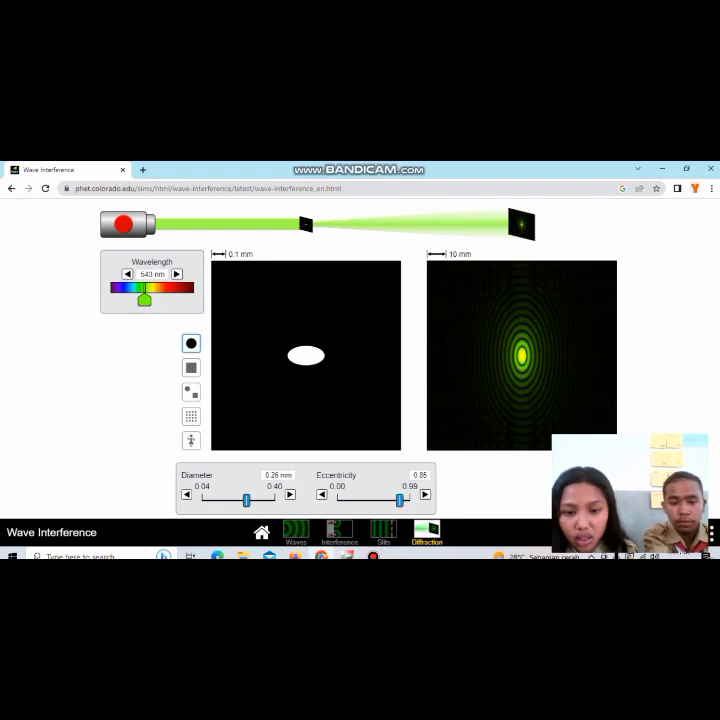
Step: Lower the aperture's eccentricity to 0.25 before raising it to 0.75, and reduce the diameter to 0.14 mm
{"action": "left_click_drag", "start_coordinate": [400, 499], "coordinate": [355, 499]}
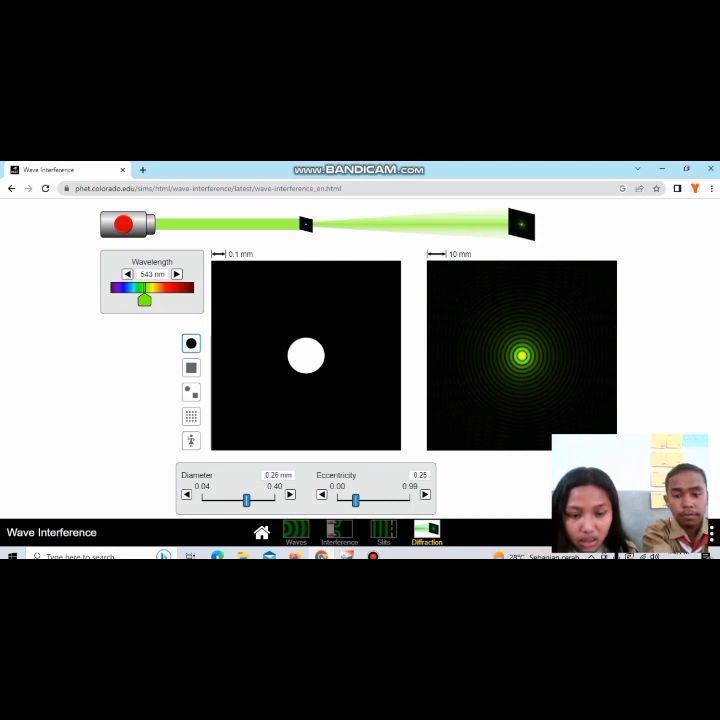
{"action": "left_click_drag", "start_coordinate": [355, 499], "coordinate": [392, 499]}
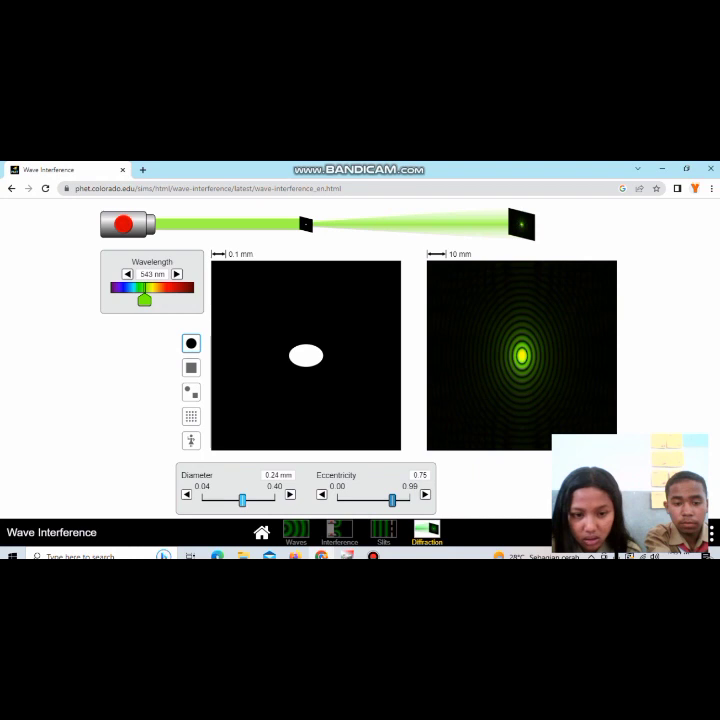
{"action": "left_click_drag", "start_coordinate": [242, 500], "coordinate": [222, 500]}
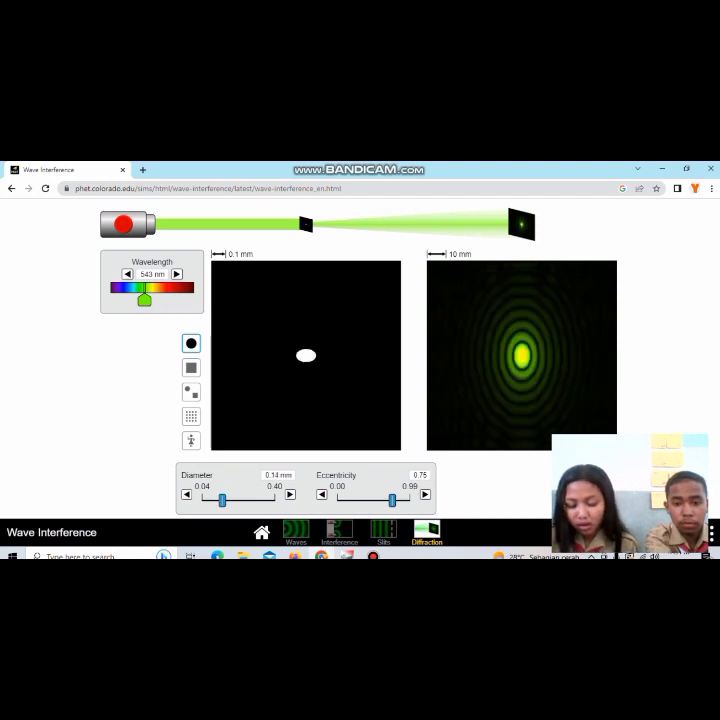